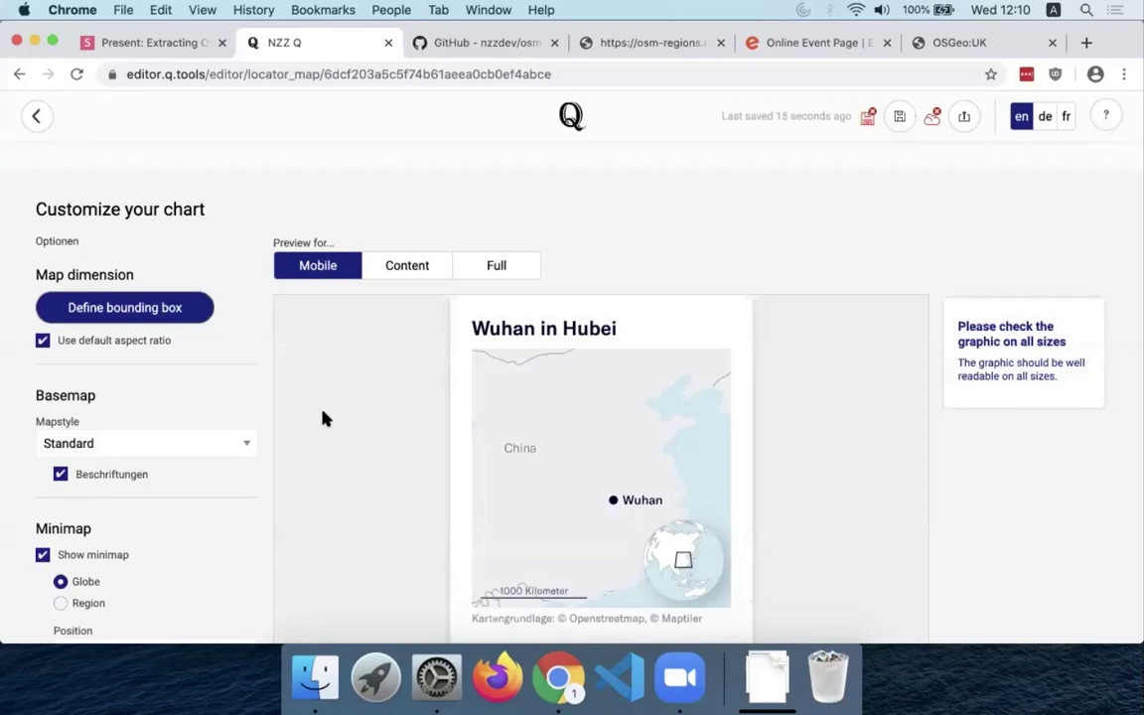
- Switch the Wuhan in Hubei map's basemap to Natur and add a new highlight region
left_click(241, 445)
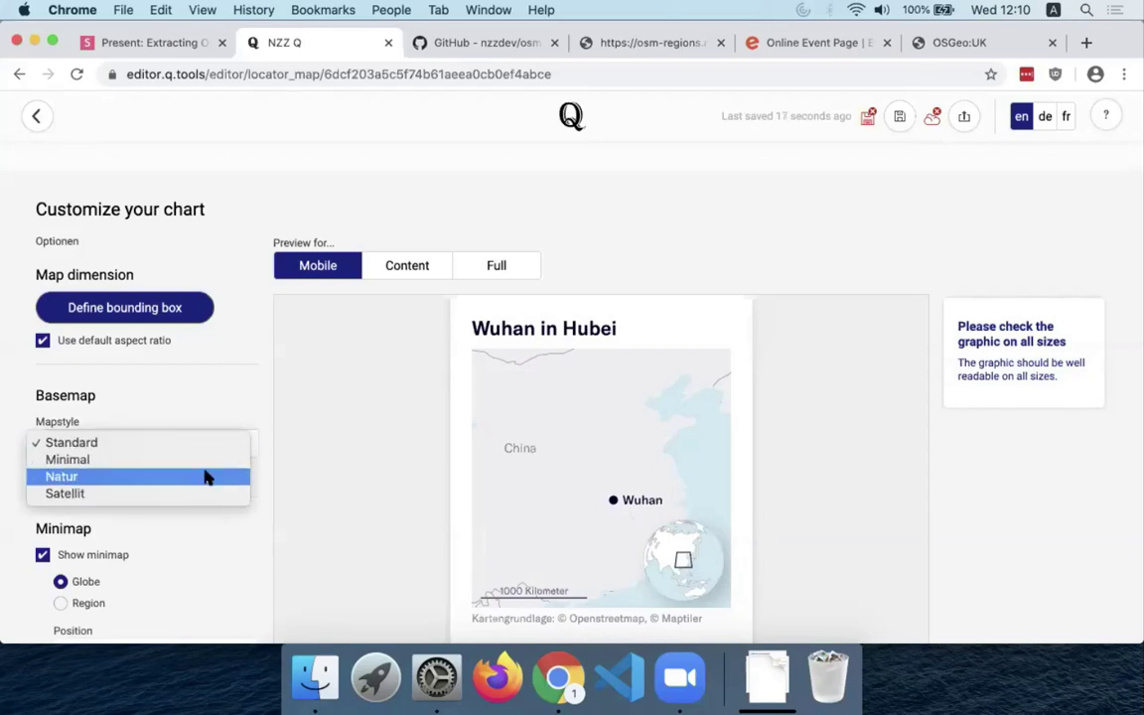
left_click(207, 478)
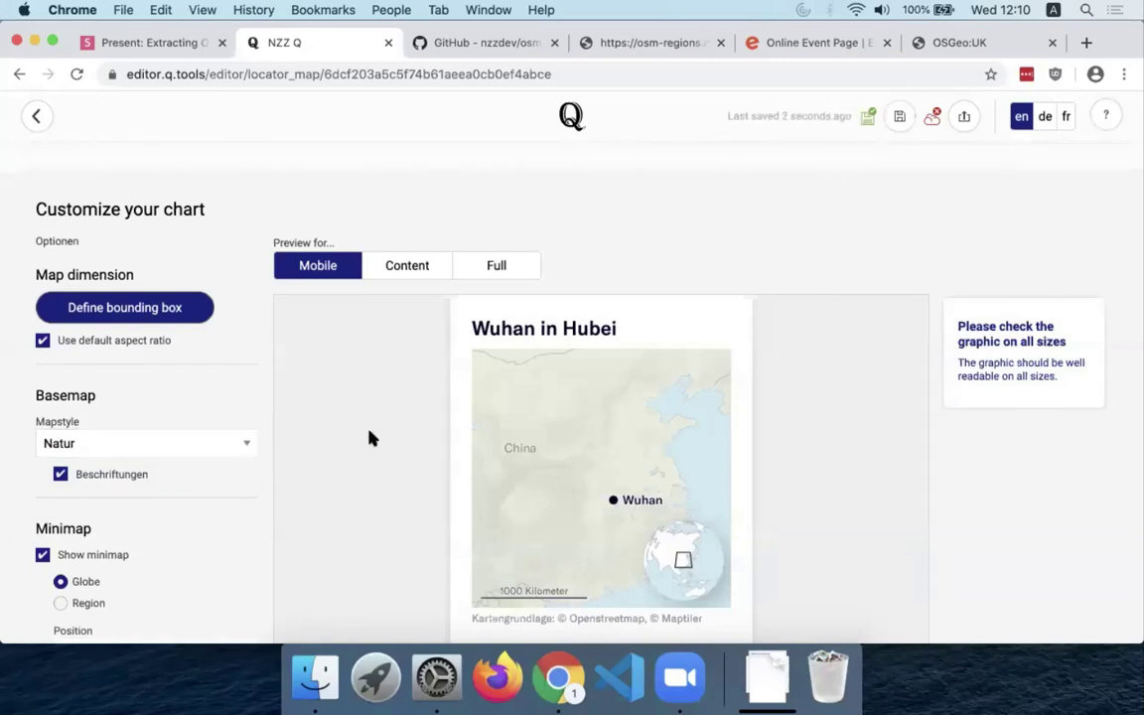
scroll(368, 438, "down", 5)
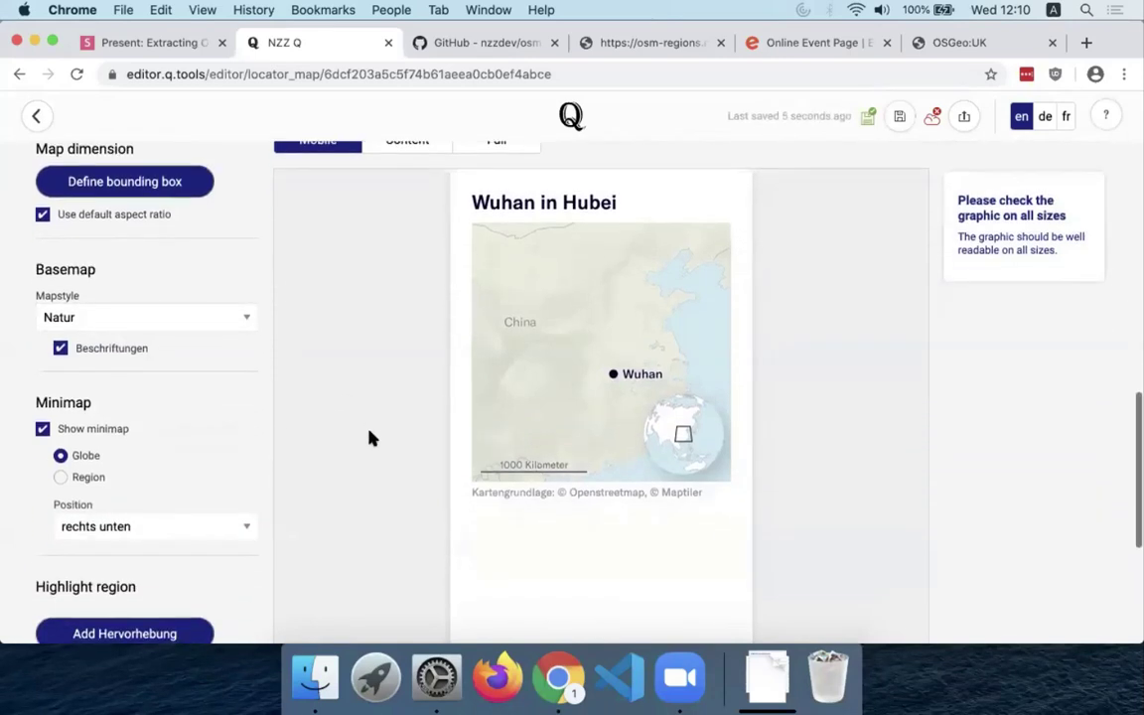
scroll(368, 438, "down", 1)
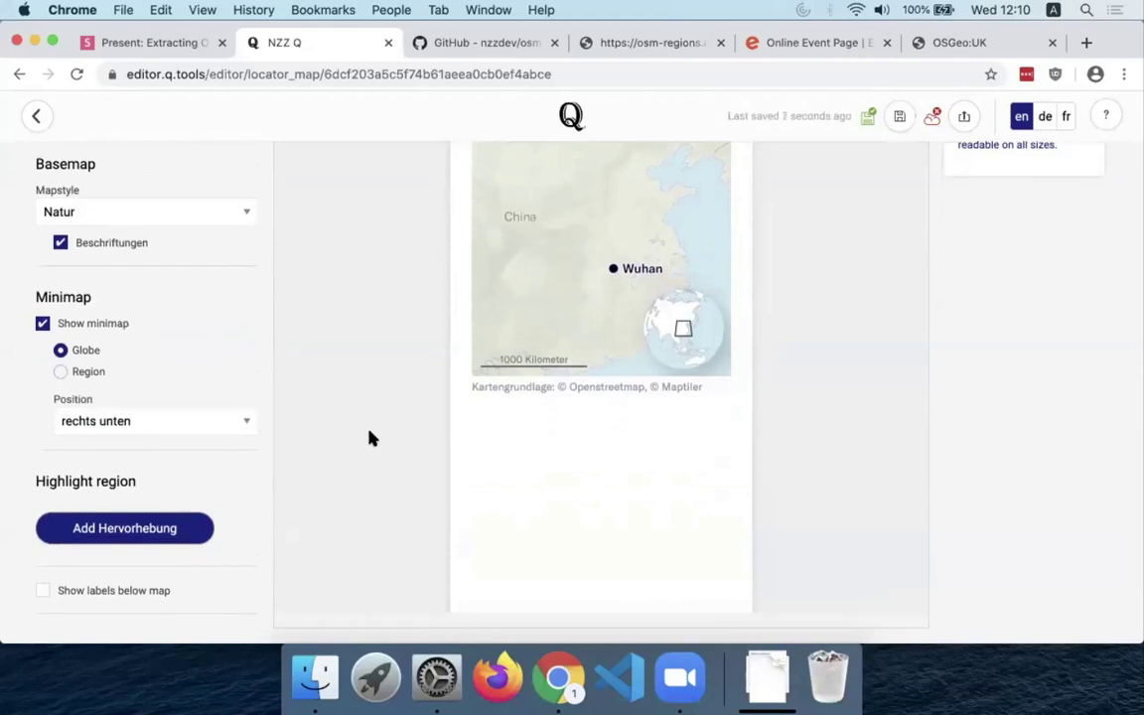
scroll(368, 438, "down", 2)
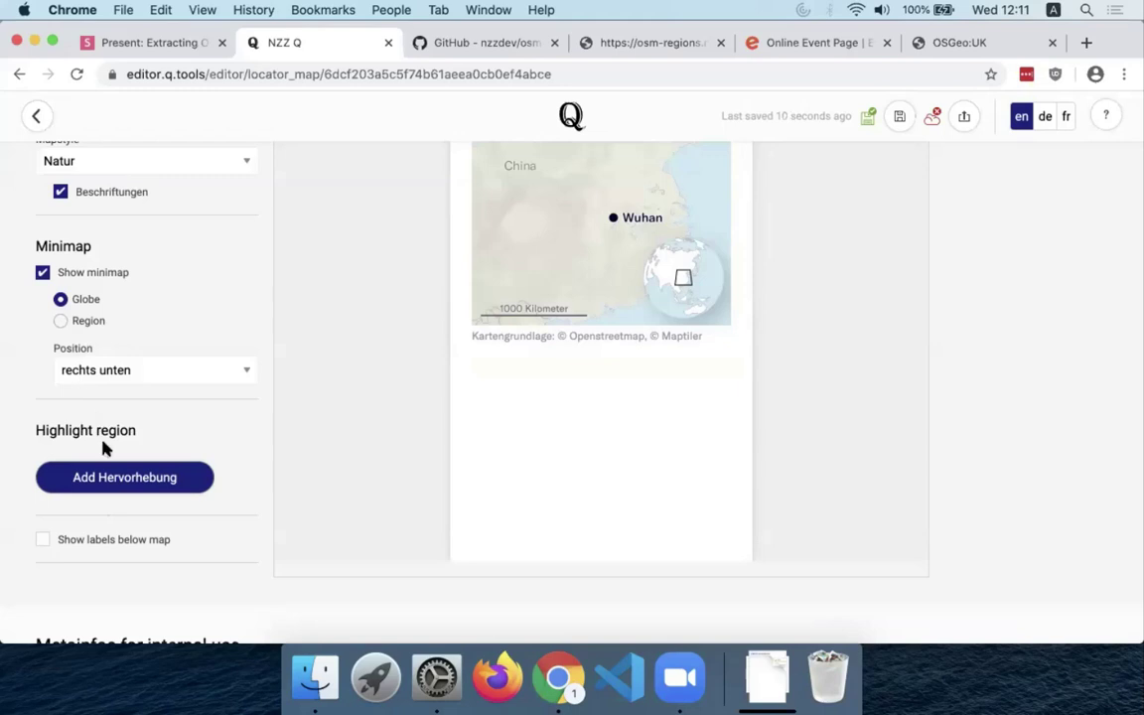
left_click(121, 481)
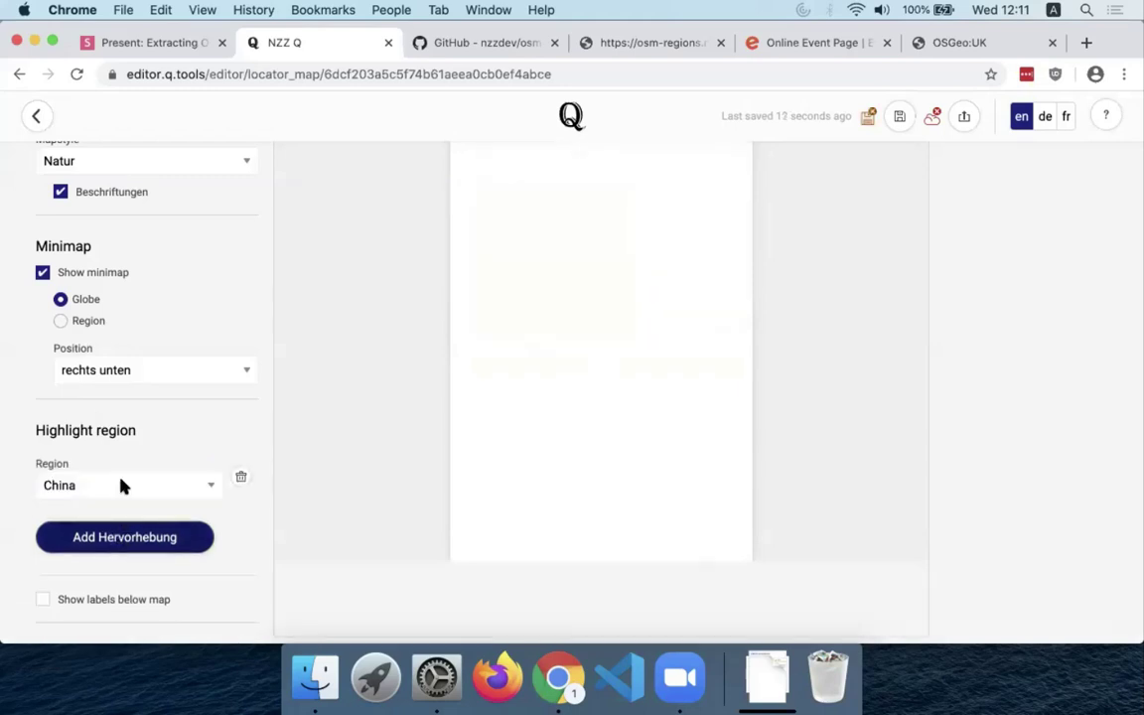
- Change the new highlight region from China to Hubei and check it shaded around Wuhan
left_click(120, 483)
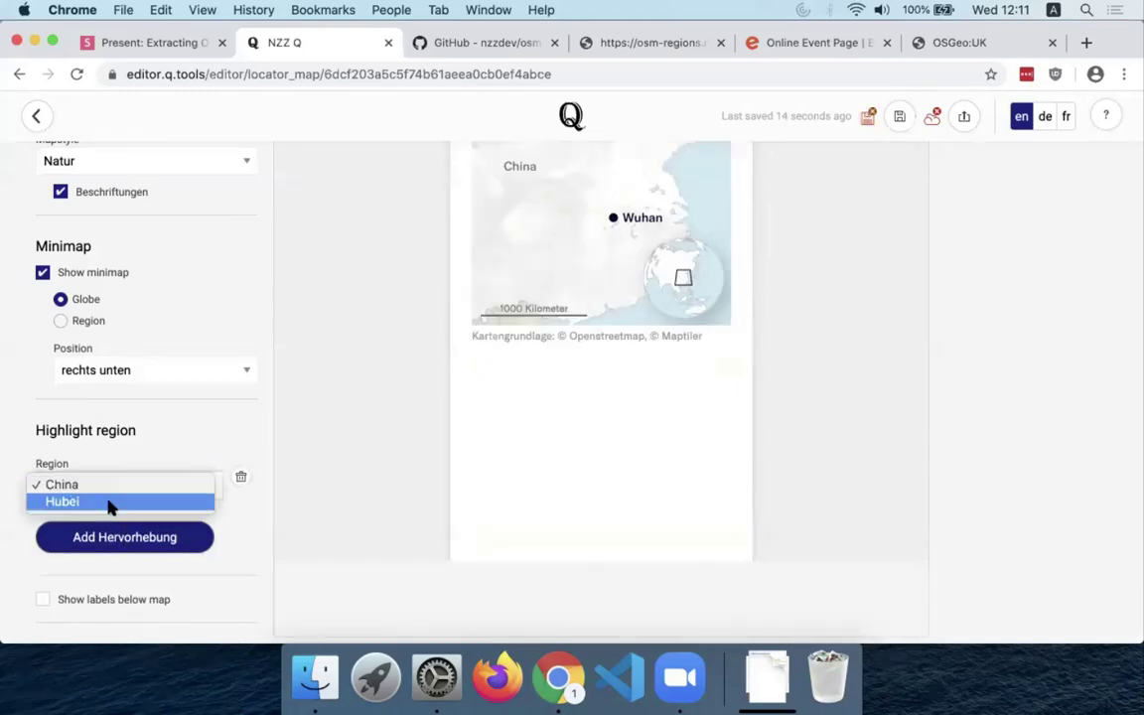
left_click(110, 504)
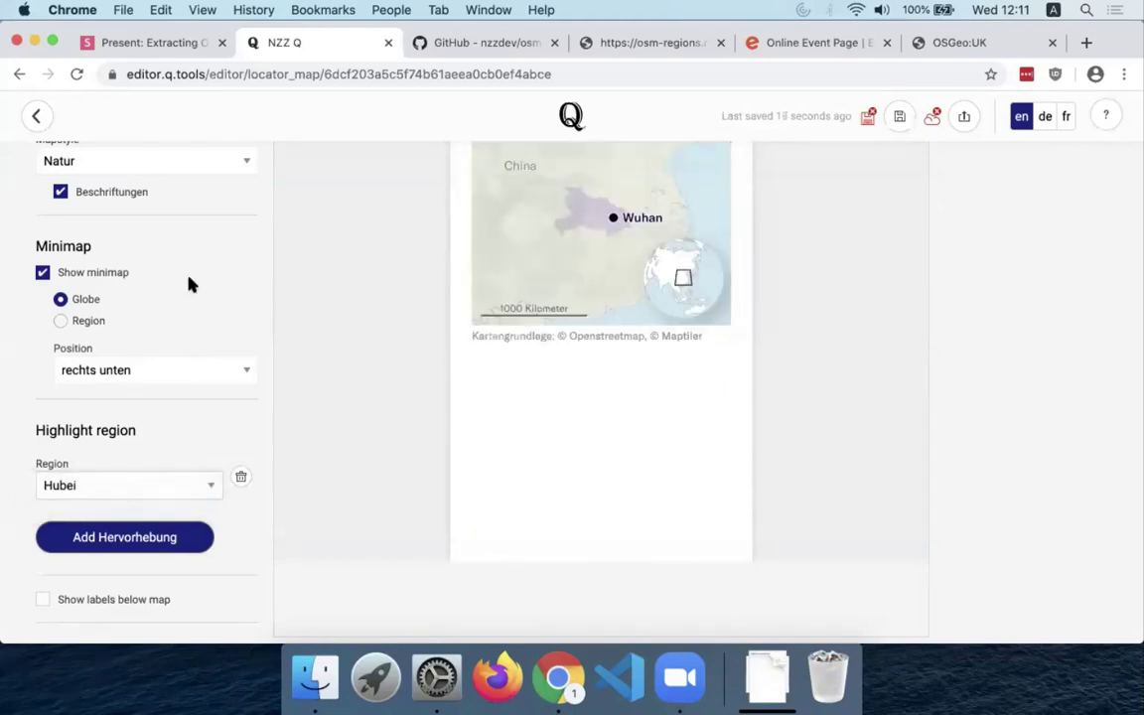
scroll(367, 355, "up", 4)
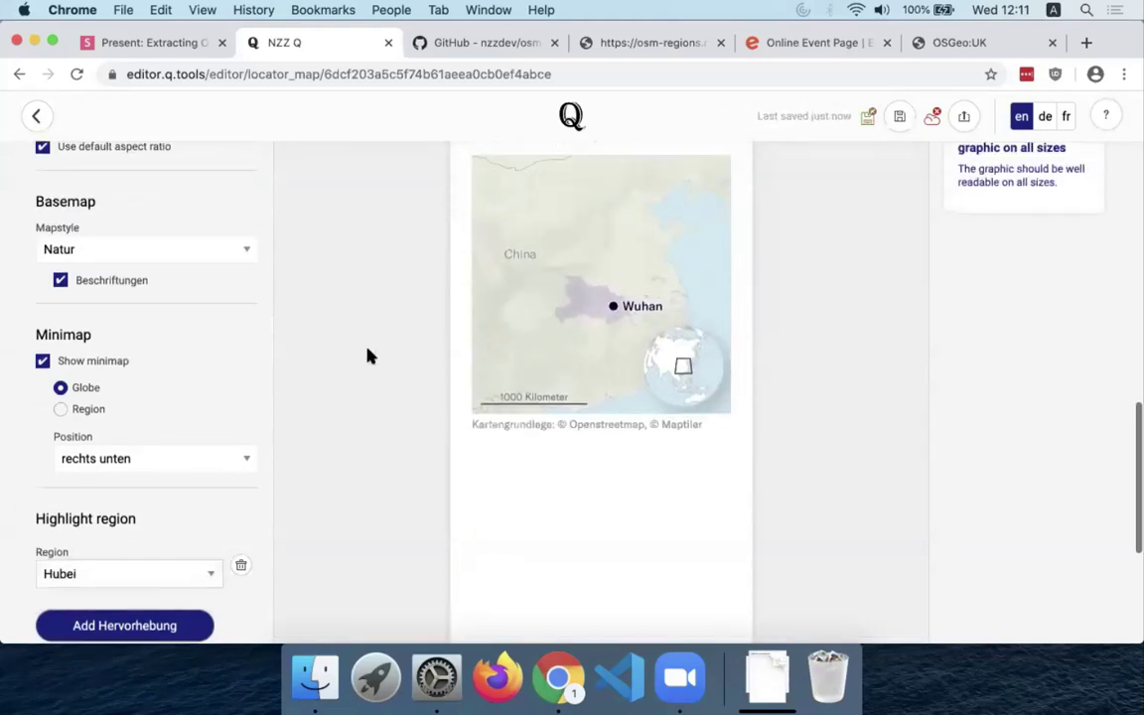
scroll(367, 355, "up", 15)
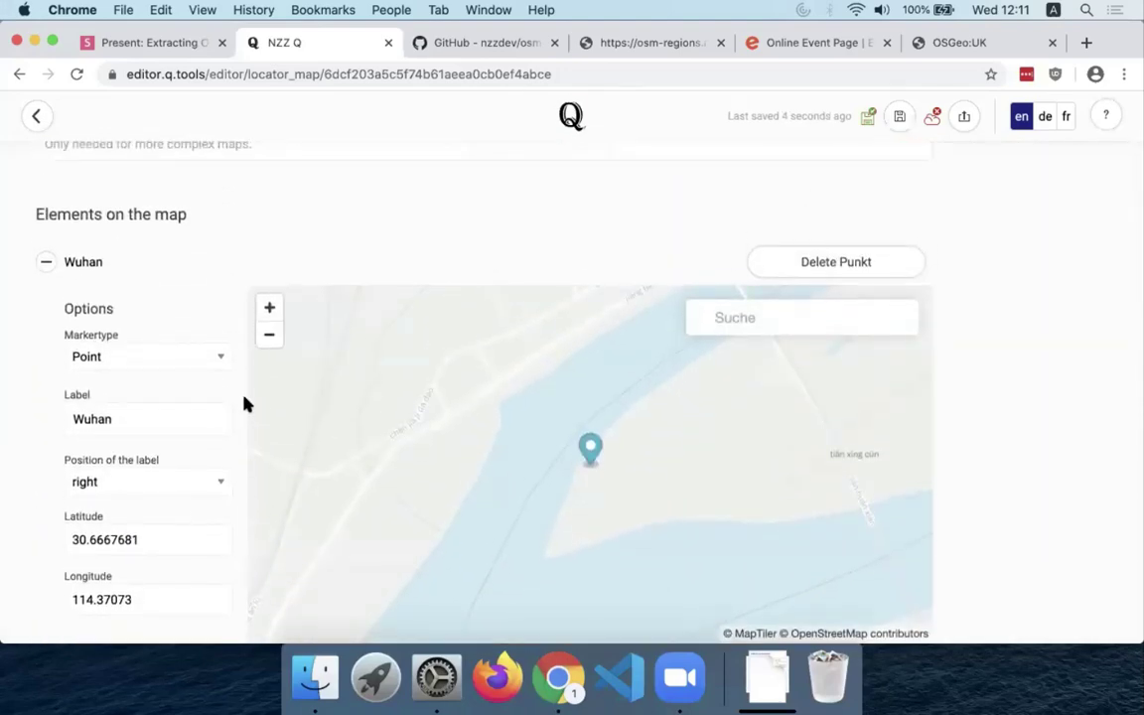
scroll(245, 400, "down", 9)
scroll(244, 400, "down", 9)
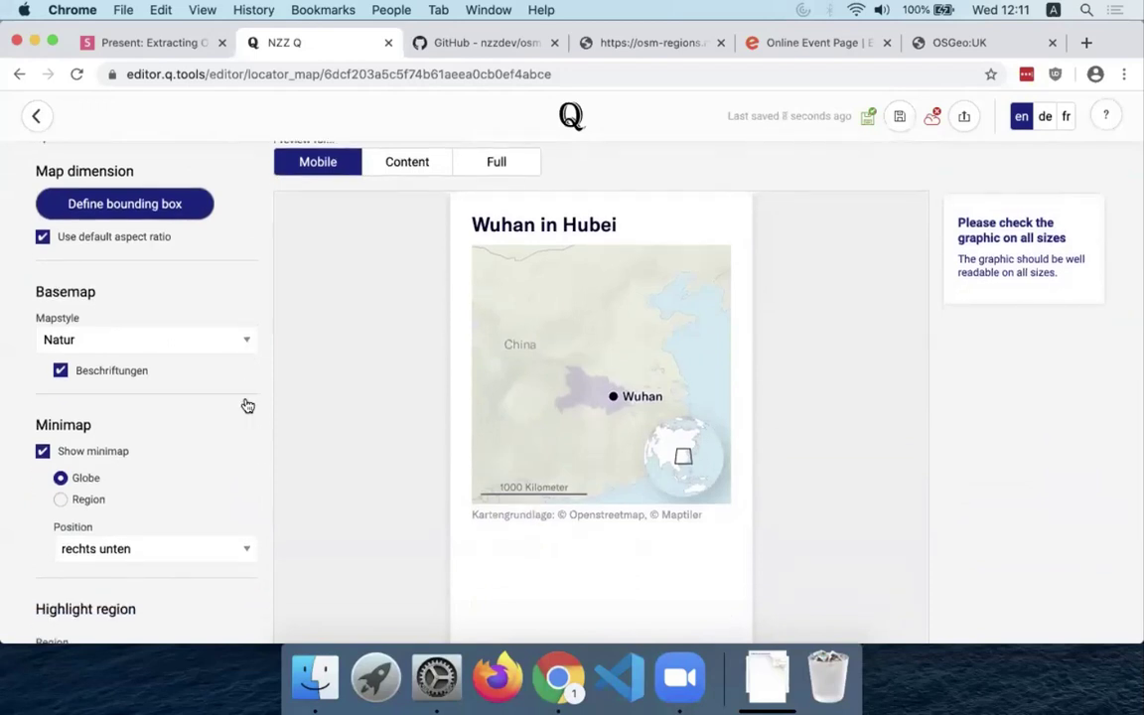
scroll(247, 404, "down", 2)
scroll(247, 404, "up", 2)
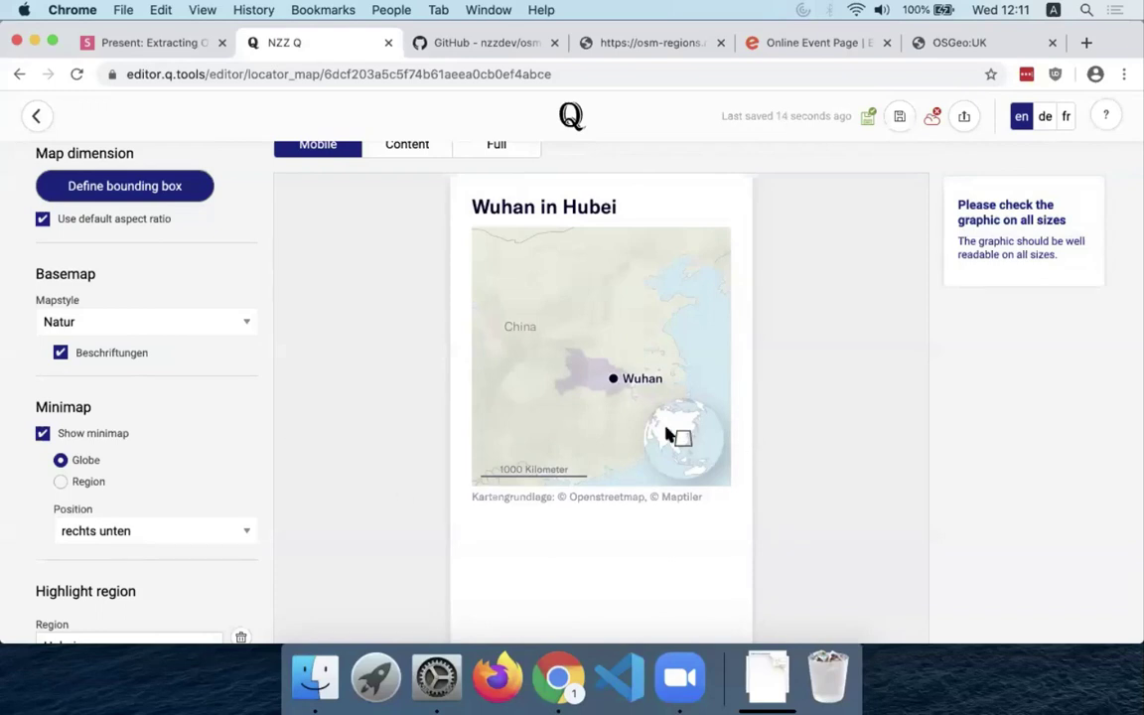
scroll(417, 453, "down", 1)
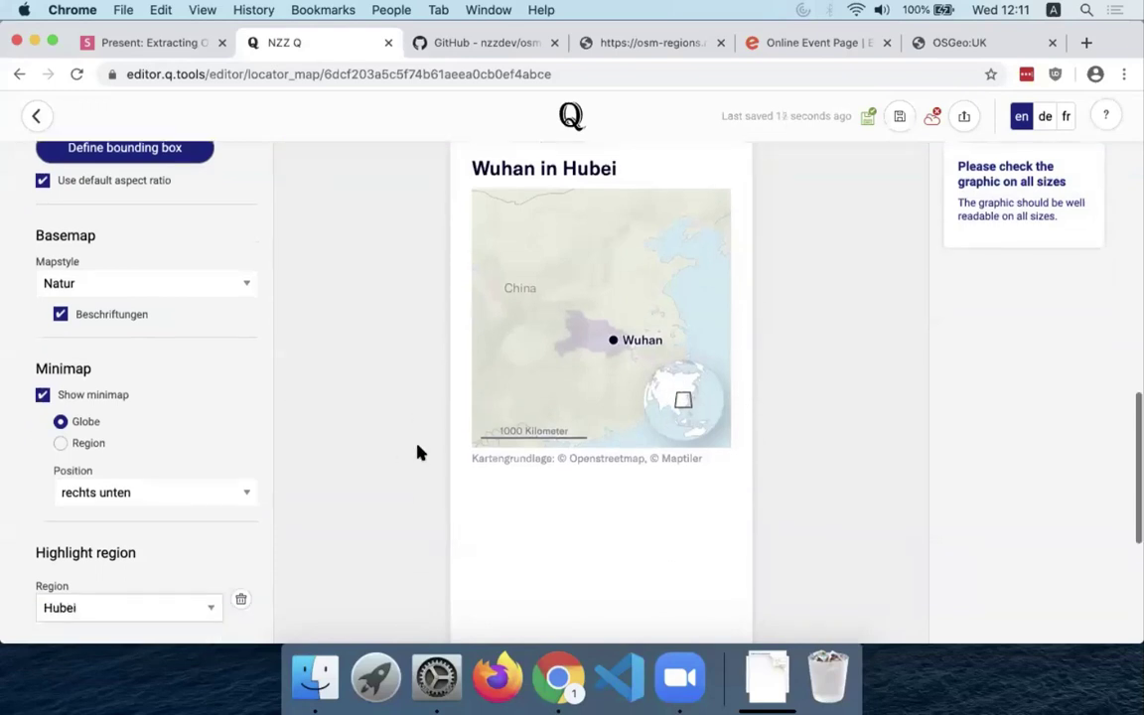
- Make the minimap a China region minimap at top left (links oben) and save the map
left_click(85, 446)
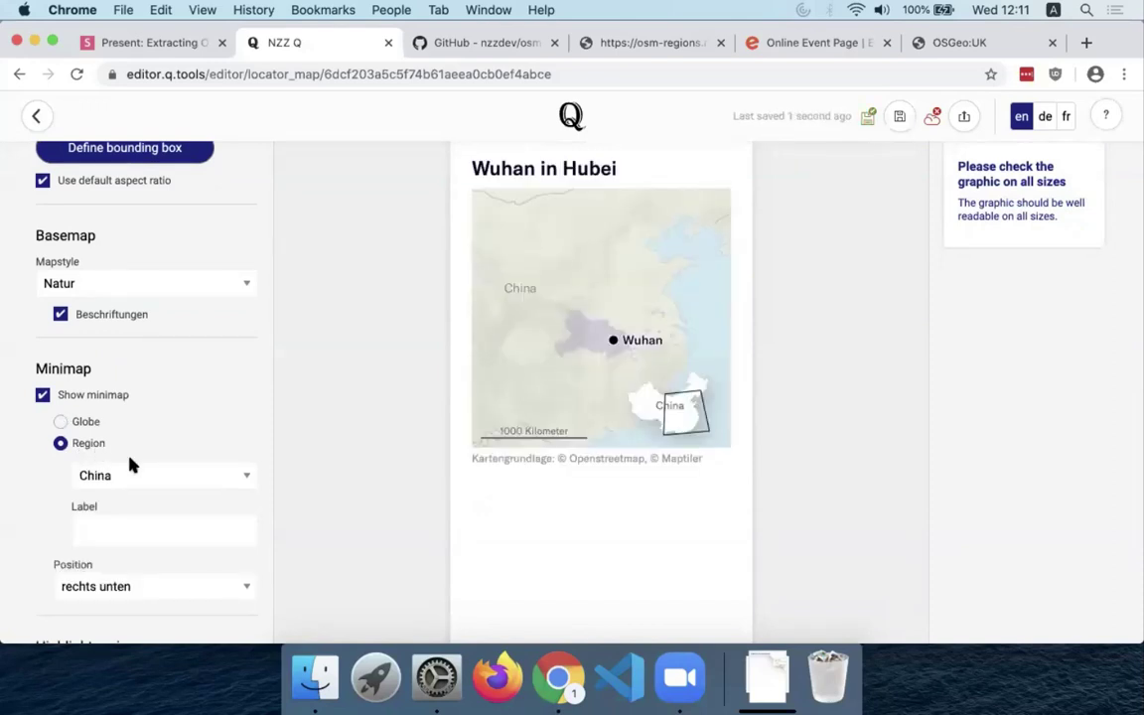
left_click(147, 591)
left_click(156, 534)
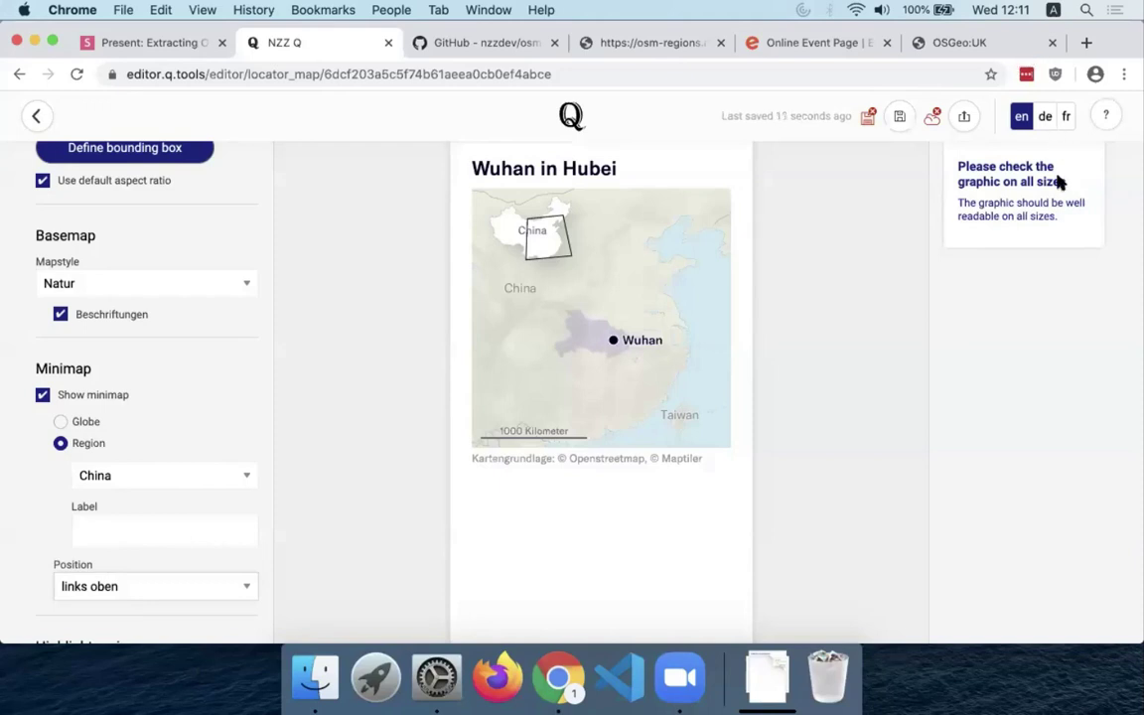
left_click(899, 122)
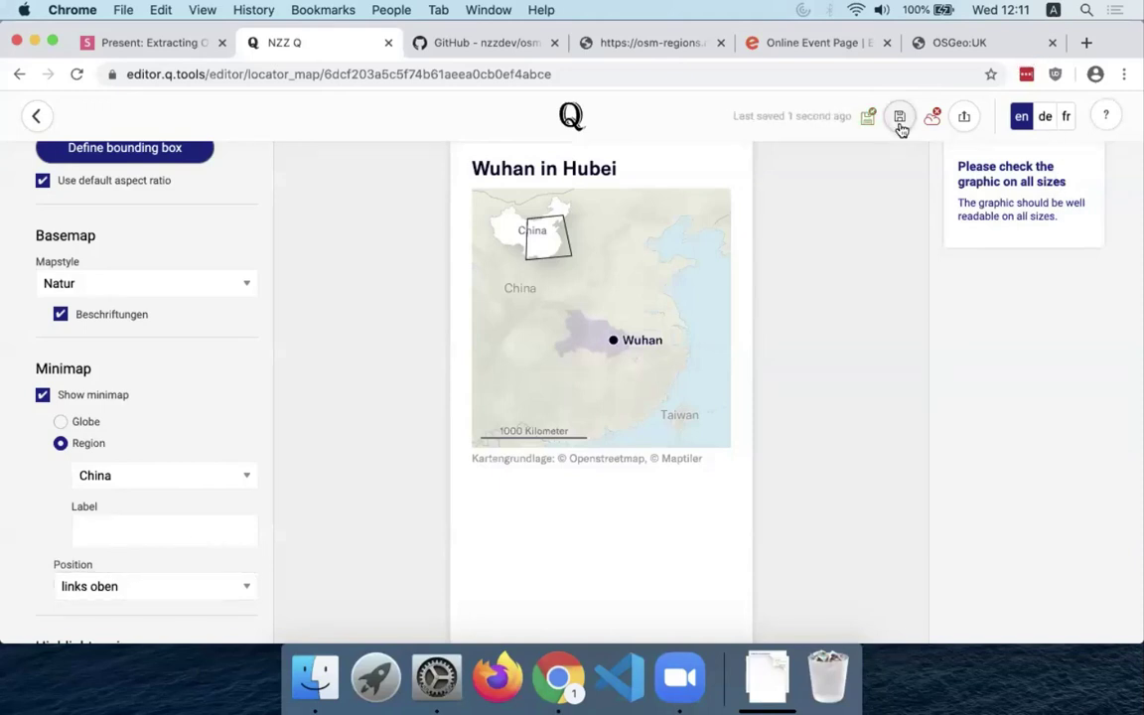
left_click(34, 116)
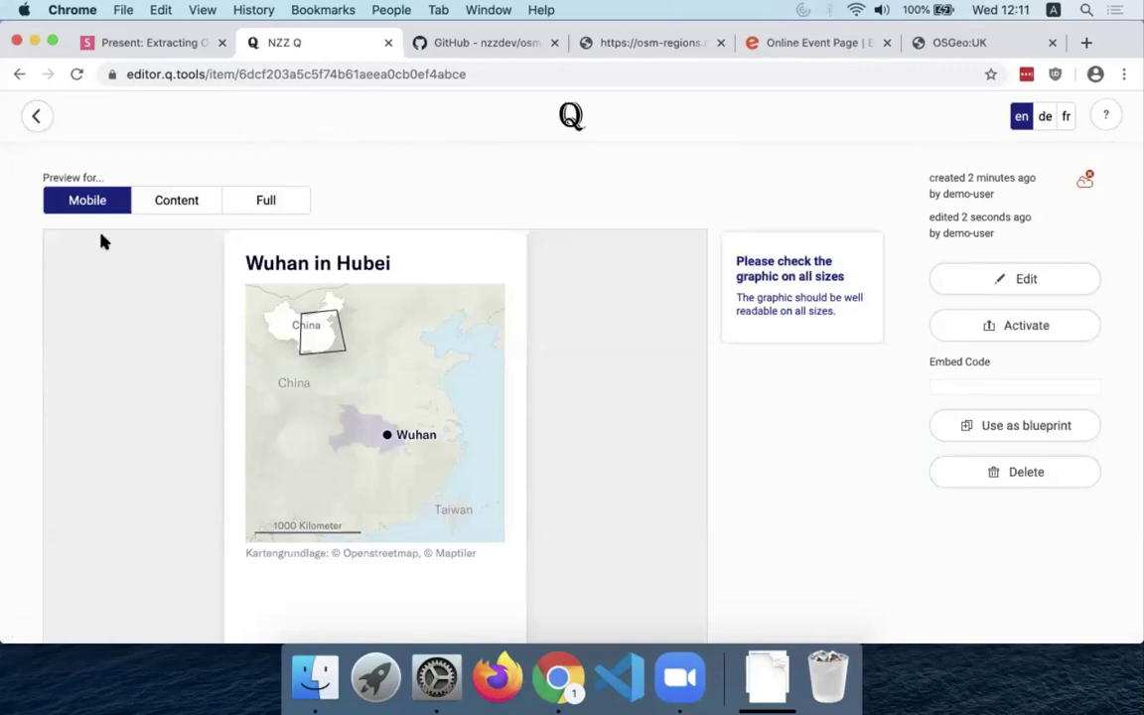
- Preview the map at Content width, then go to the osm-regions GitHub repository tab
left_click(157, 215)
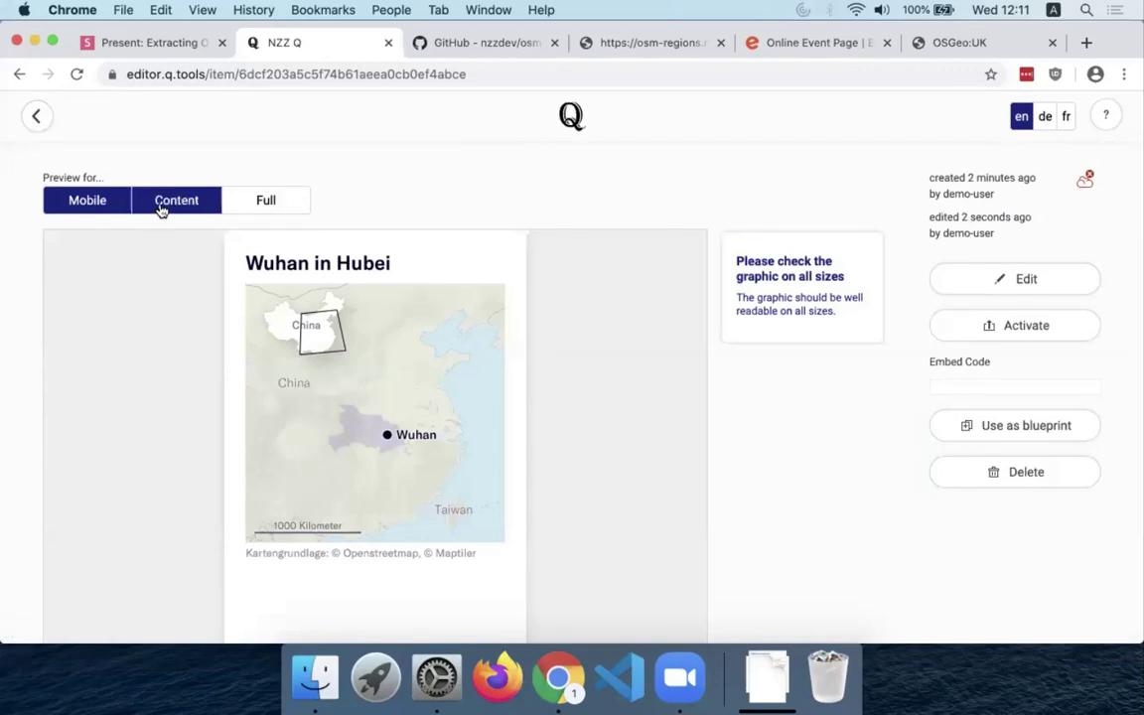
left_click(160, 206)
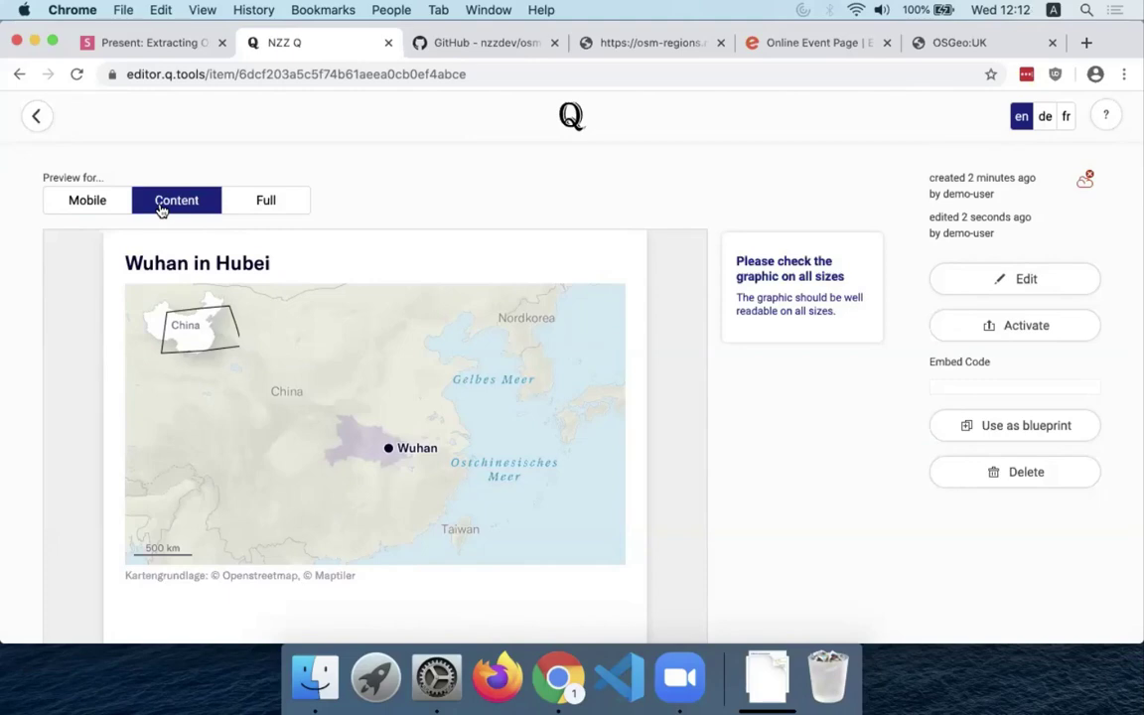
left_click(508, 44)
- Scroll to the osm-regions README and launch its interactive data preview map
mouse_move(456, 123)
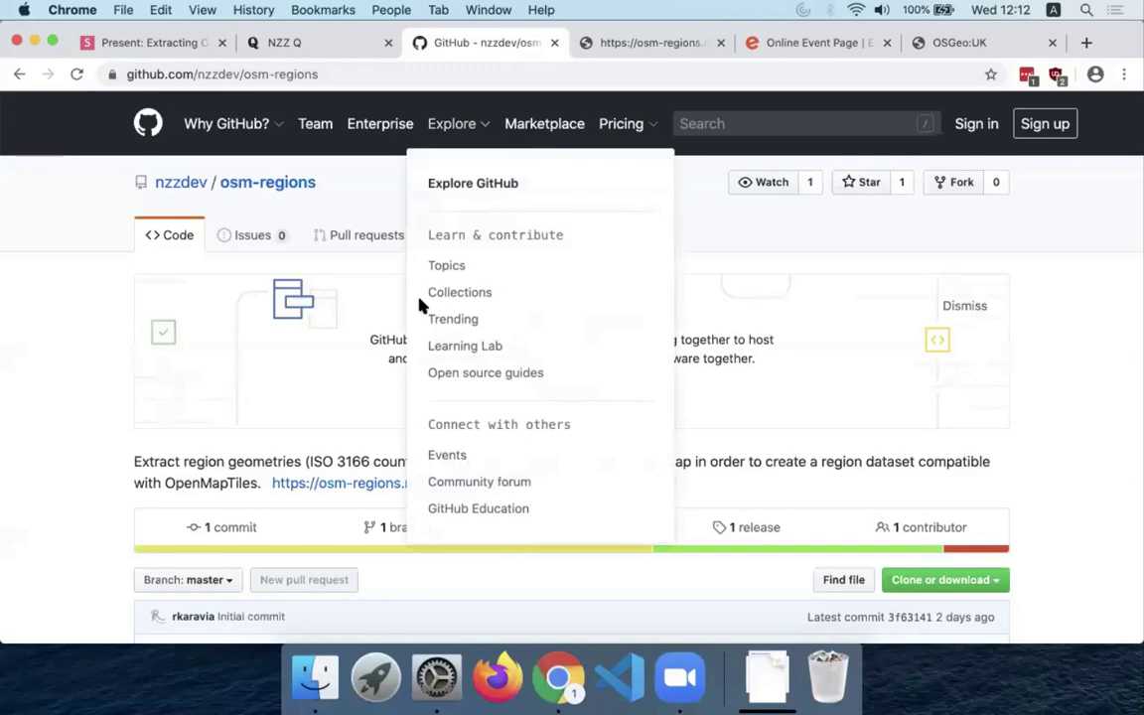
scroll(96, 364, "down", 5)
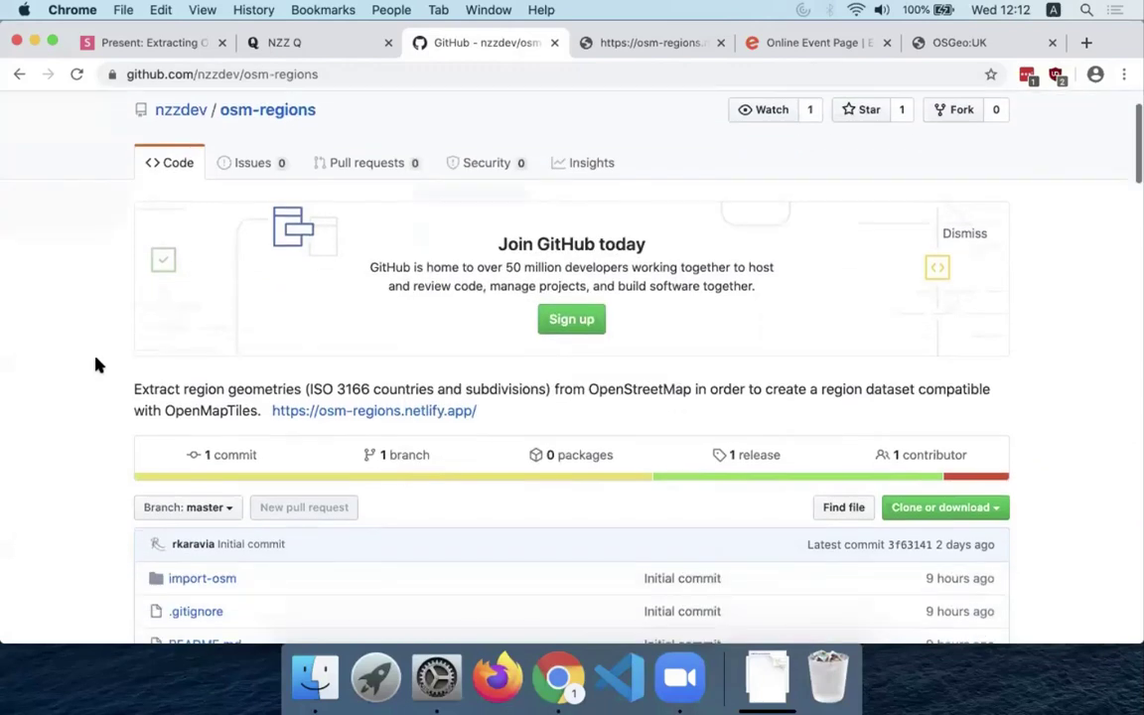
scroll(97, 365, "down", 6)
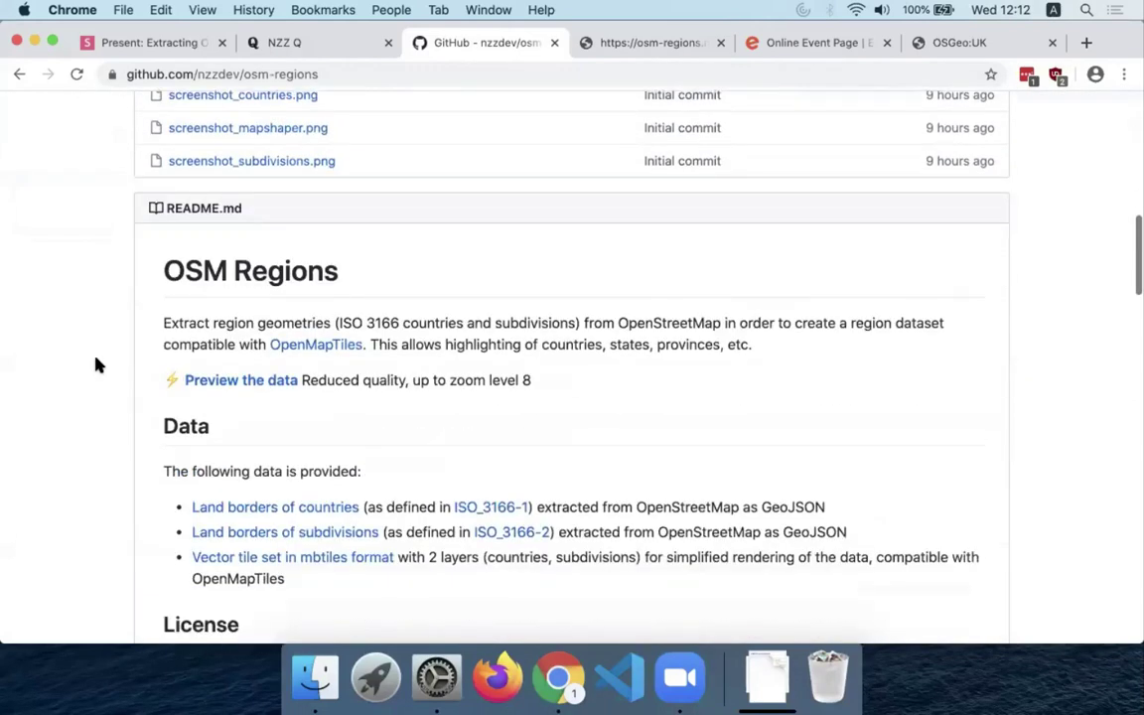
scroll(97, 364, "down", 1)
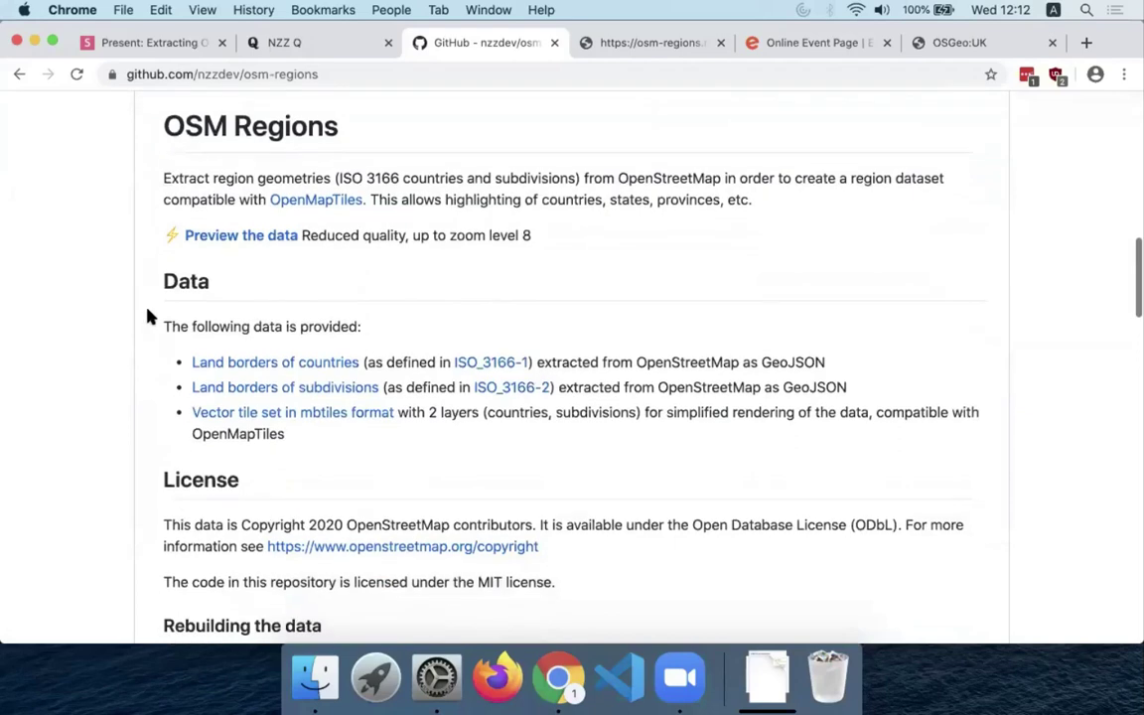
left_click(270, 239)
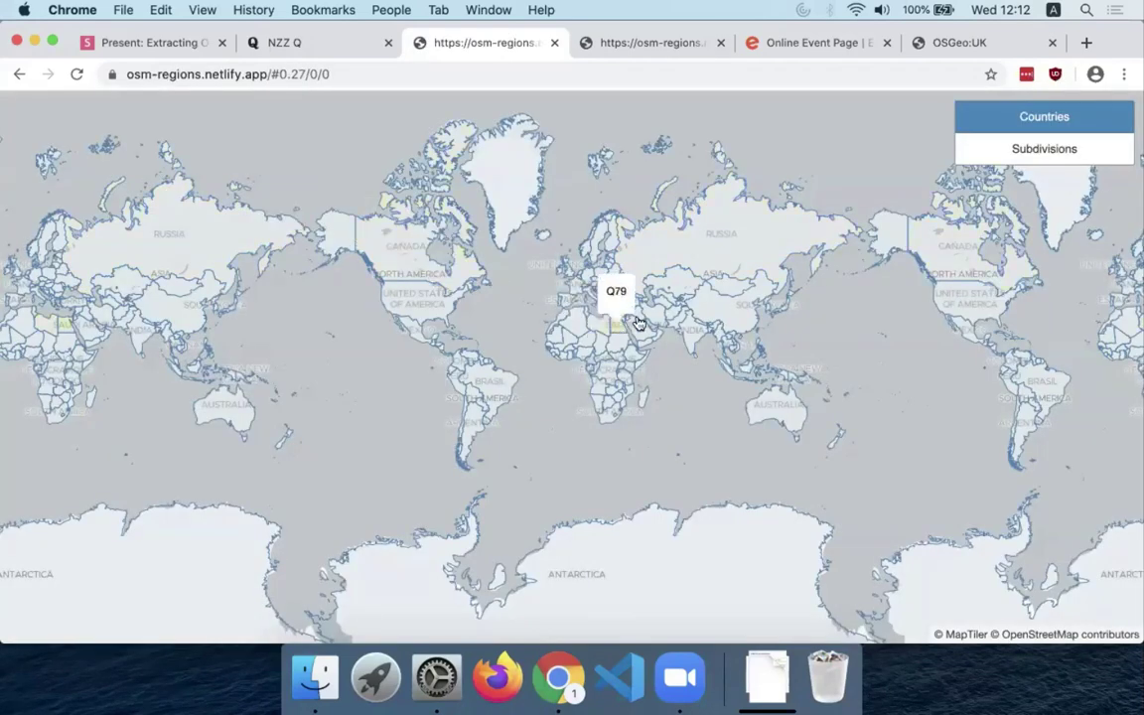
- Zoom the preview map into Europe and down to Liechtenstein near the Austria–Switzerland border
scroll(639, 320, "up", 3)
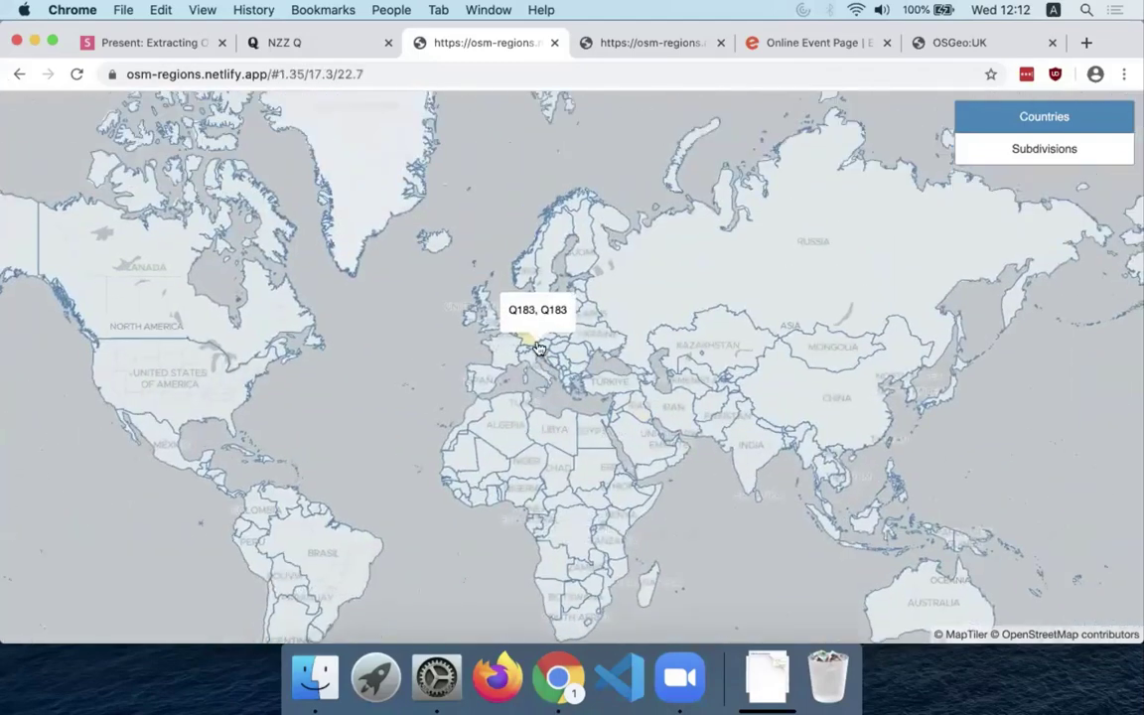
scroll(538, 341, "up", 2)
scroll(537, 341, "up", 10)
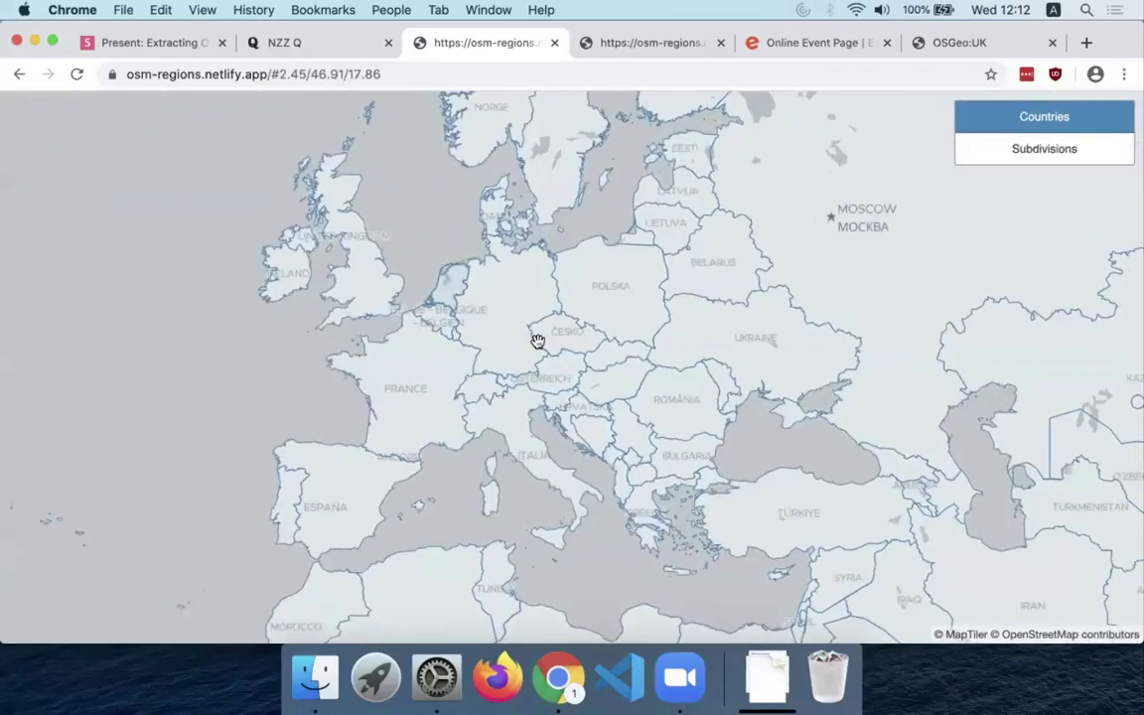
scroll(449, 433, "up", 12)
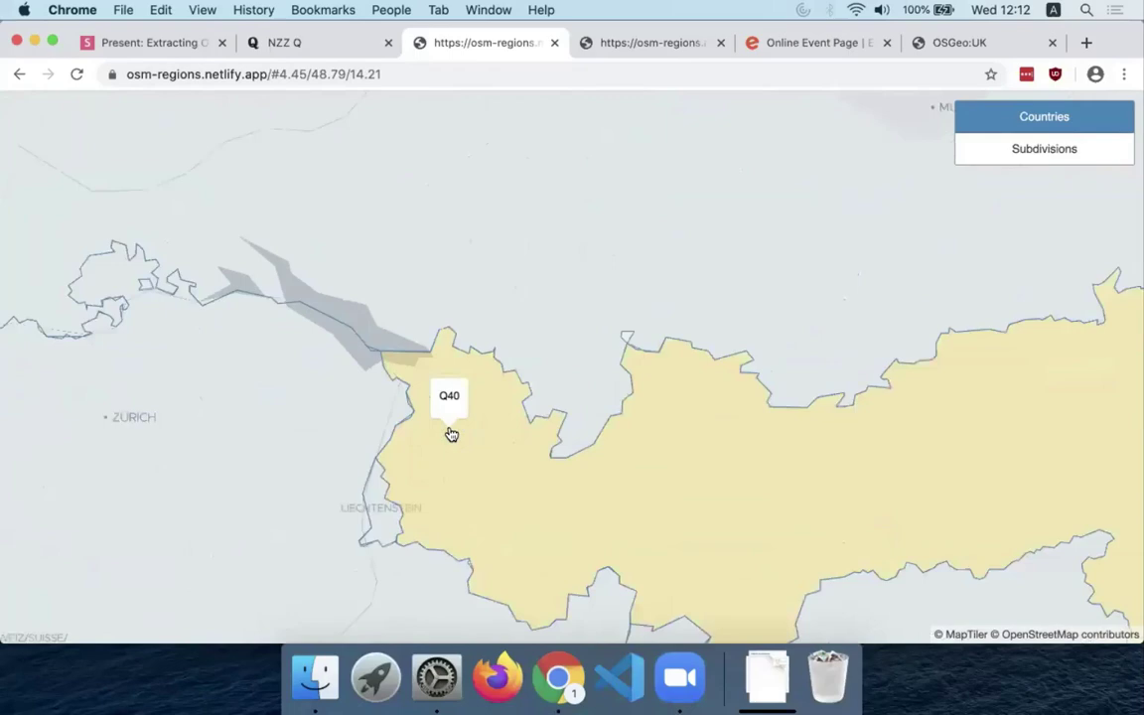
left_click_drag(451, 377, 517, 307)
scroll(674, 311, "up", 3)
scroll(491, 457, "up", 5)
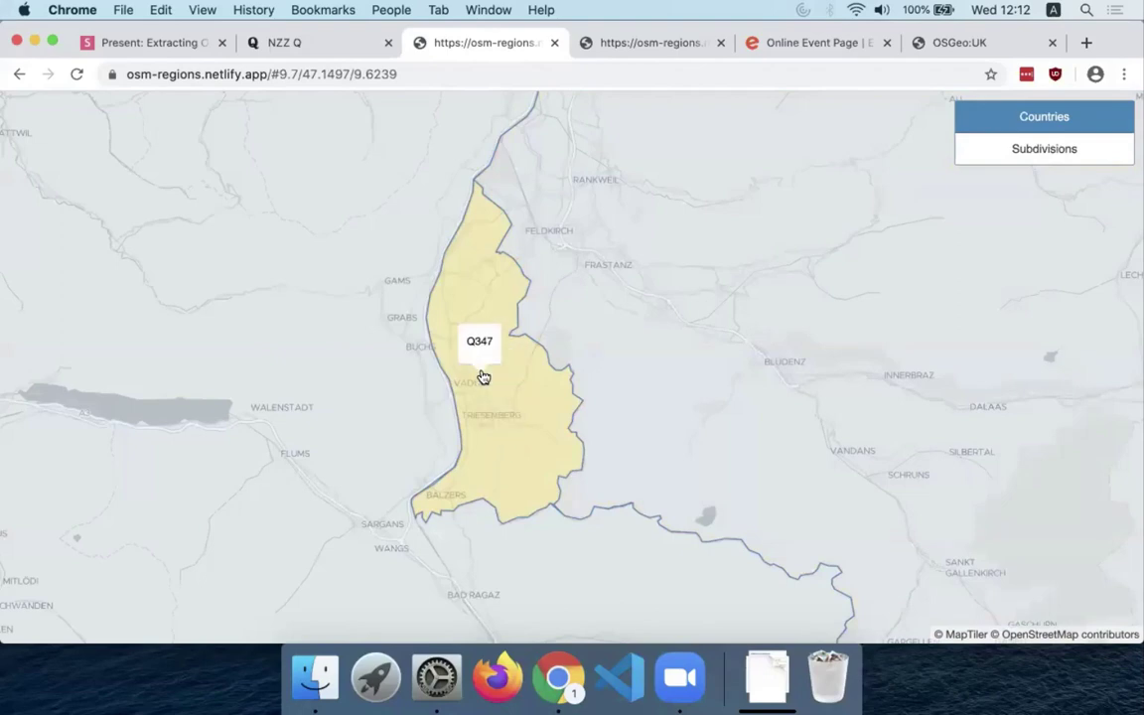
- Show Subdivisions instead of Countries over northeastern Switzerland, then return to the slides
left_click(1021, 116)
left_click(1029, 146)
left_click_drag(397, 447, 496, 571)
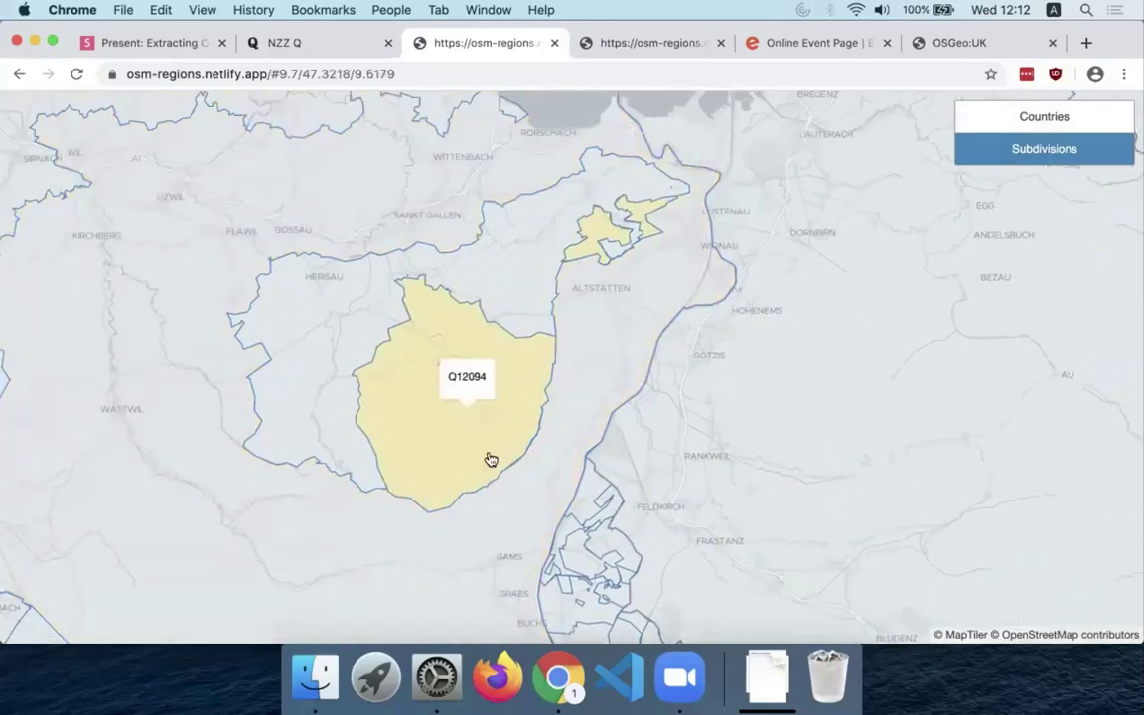
left_click_drag(475, 417, 490, 460)
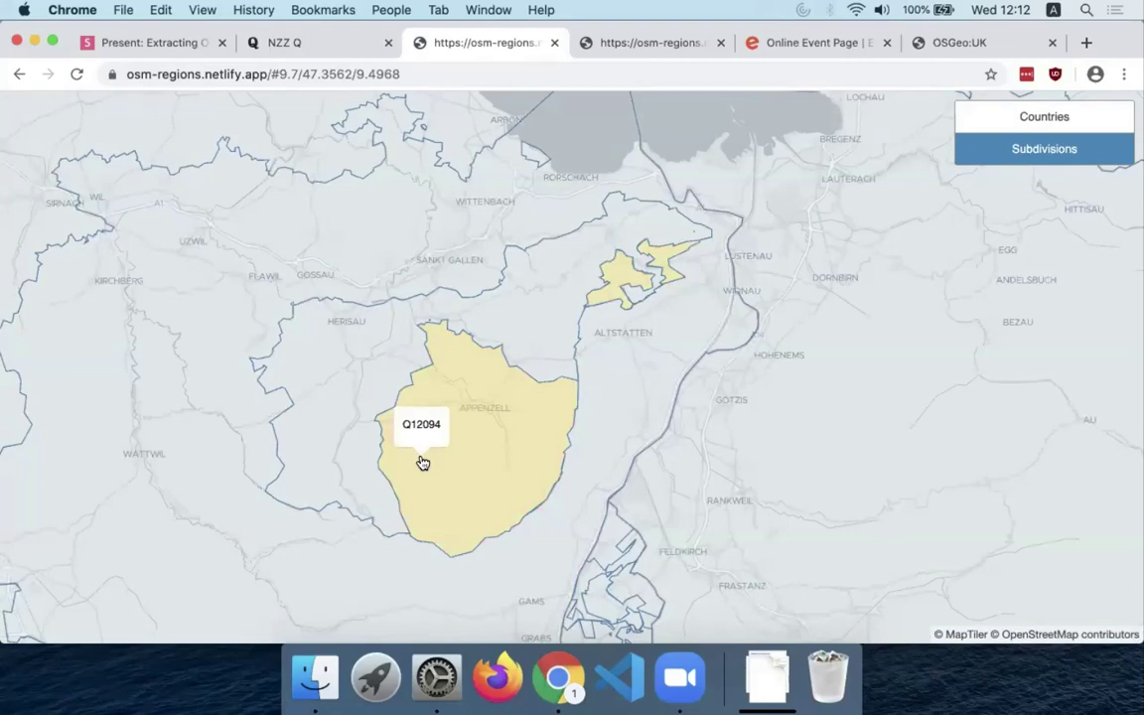
left_click(165, 42)
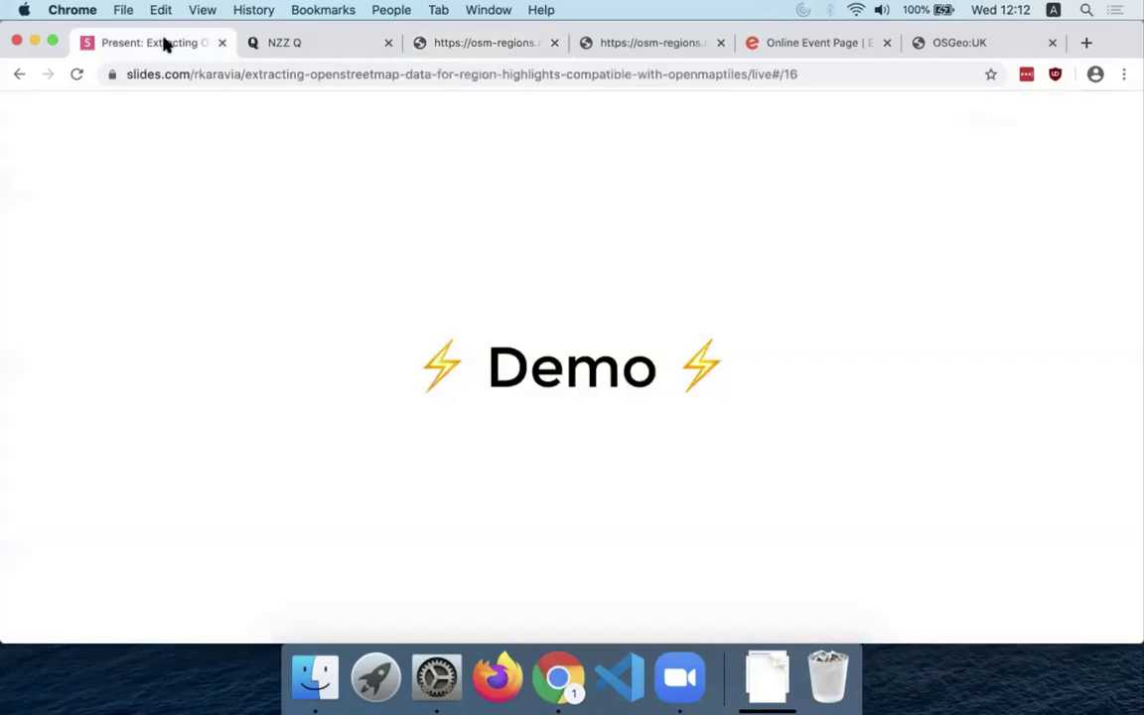
- Show the presentation full screen and advance from Demo to The End slide
left_click(52, 42)
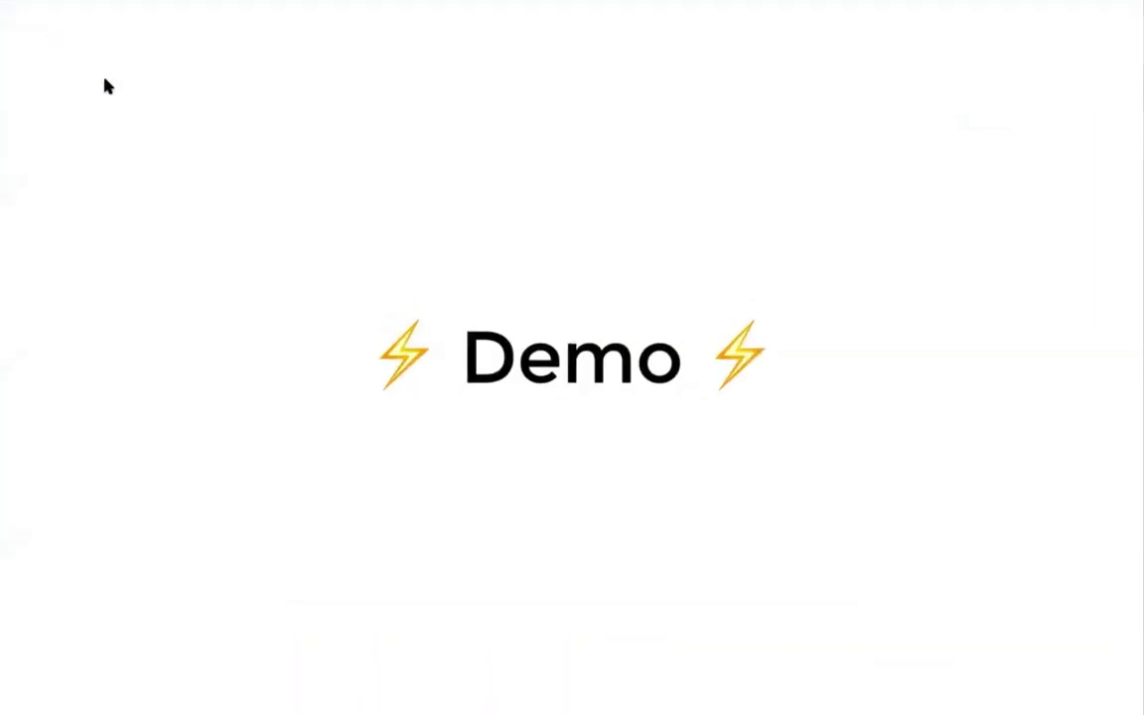
key("Right")
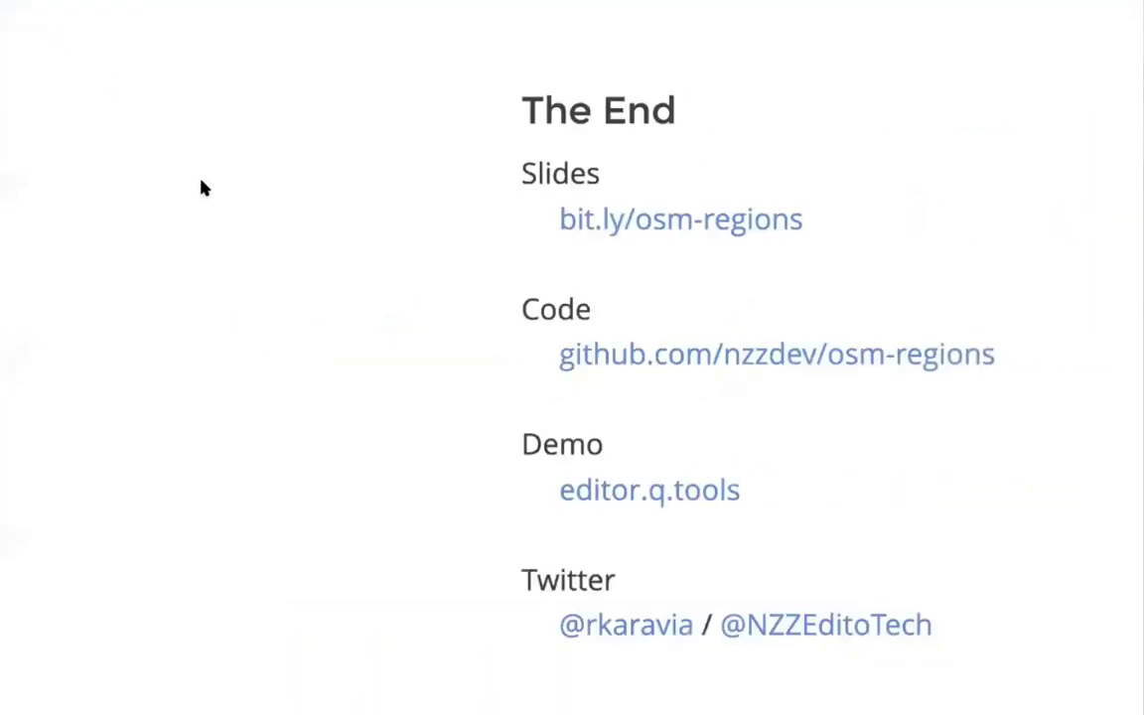